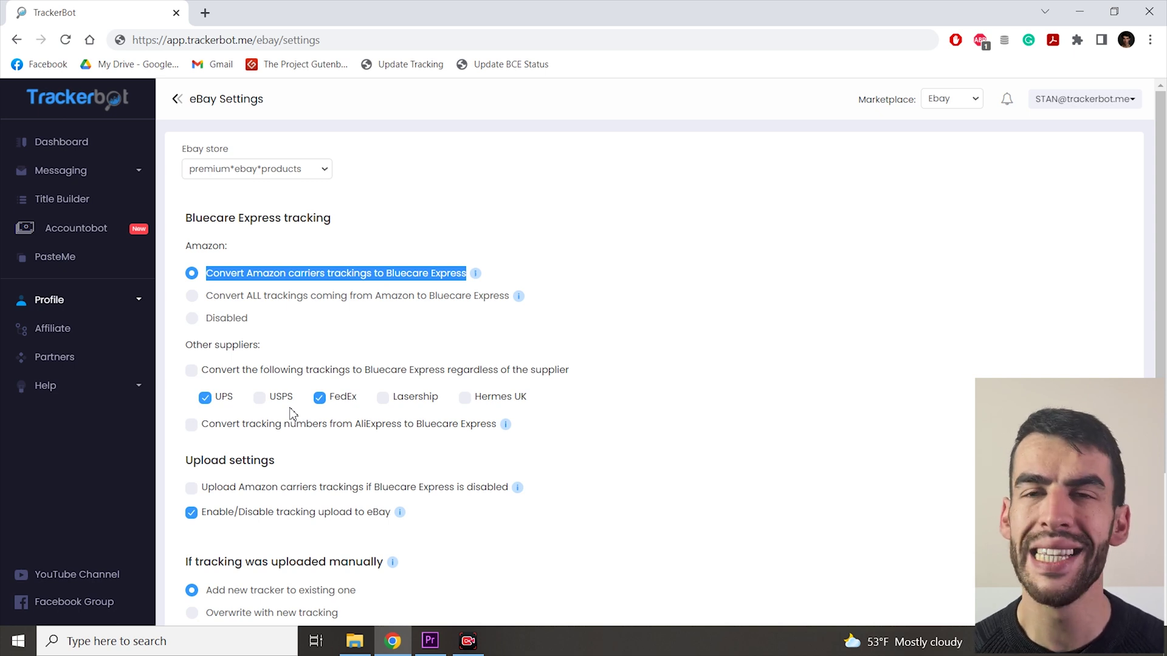
- Clear the UPS and FedEx carriers from the Bluecare Express conversion for other suppliers
{"action": "left_click_drag", "start_coordinate": [207, 296], "coordinate": [511, 304]}
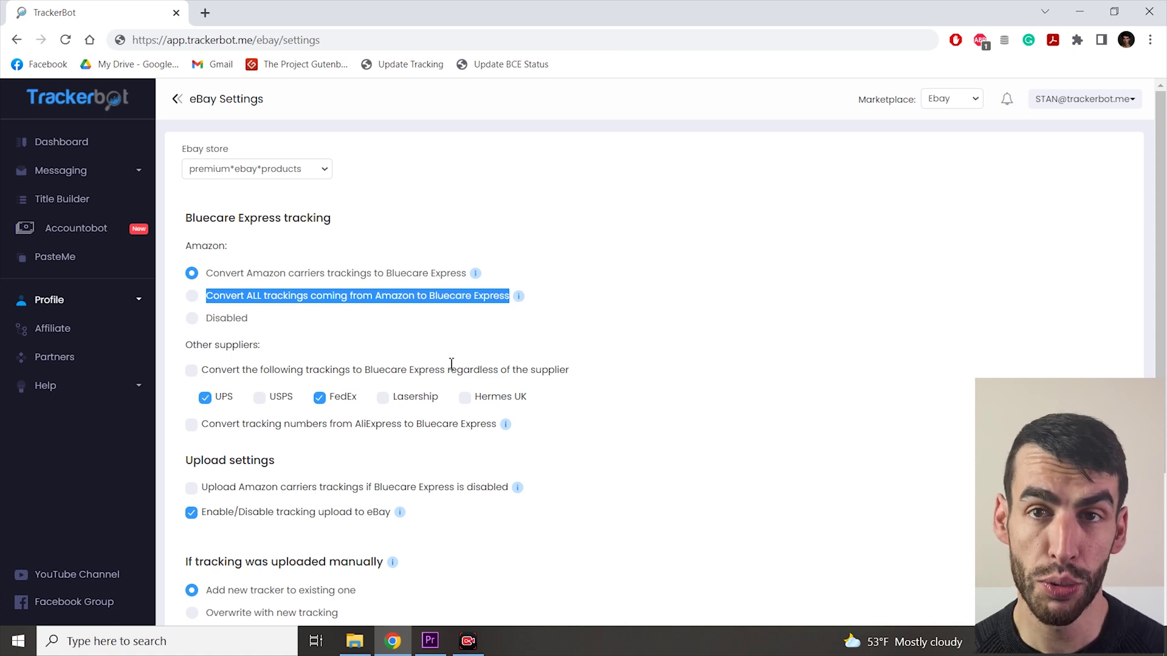
{"action": "left_click", "coordinate": [320, 399]}
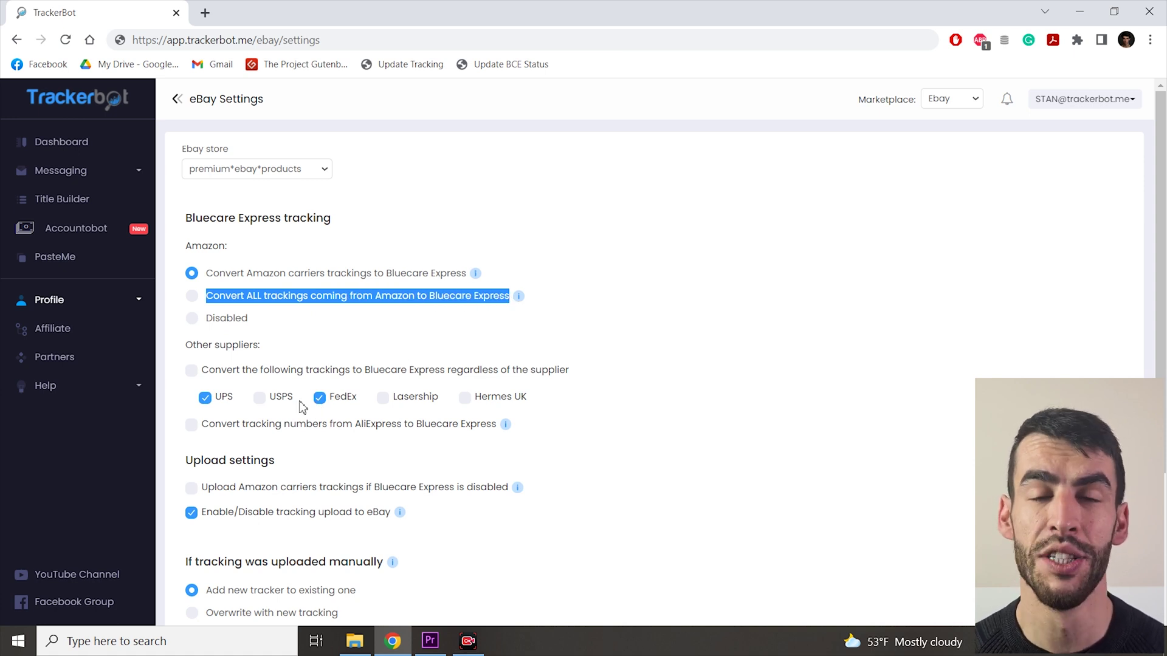
{"action": "left_click", "coordinate": [205, 399]}
{"action": "left_click", "coordinate": [292, 363]}
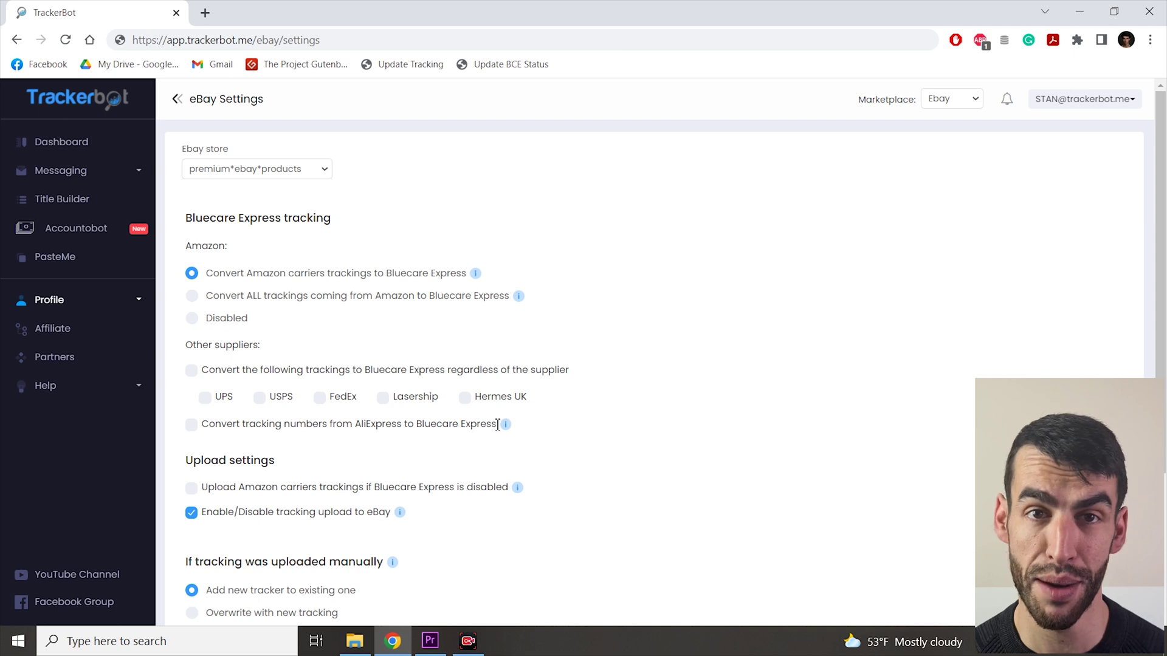
- Switch on the conversion of AliExpress tracking numbers to Bluecare Express
{"action": "left_click_drag", "start_coordinate": [495, 424], "coordinate": [207, 428]}
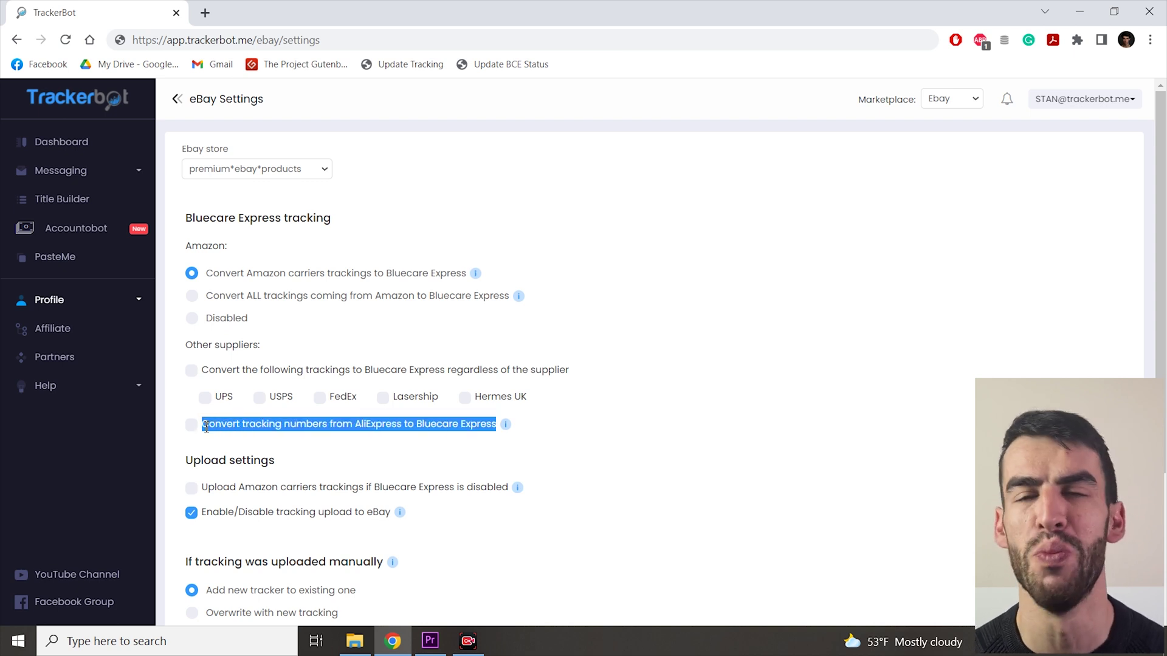
{"action": "left_click", "coordinate": [192, 425]}
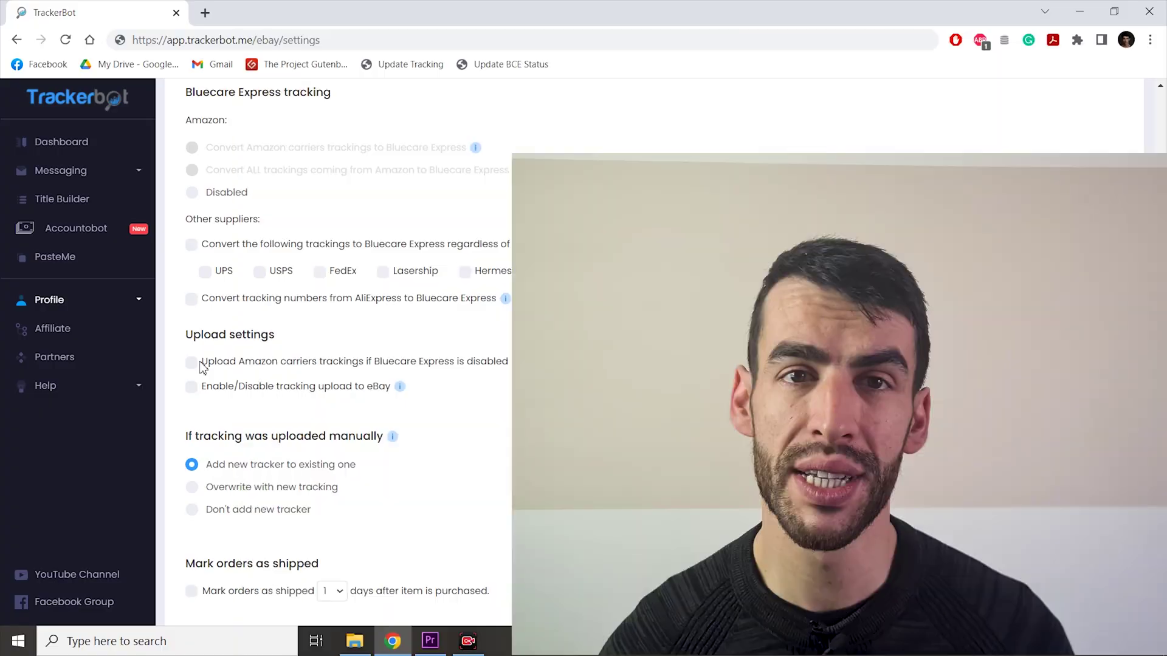
- Examine both upload settings with their explanations, and the option of adding a new tracker to an existing one
{"action": "left_click_drag", "start_coordinate": [202, 361], "coordinate": [508, 360]}
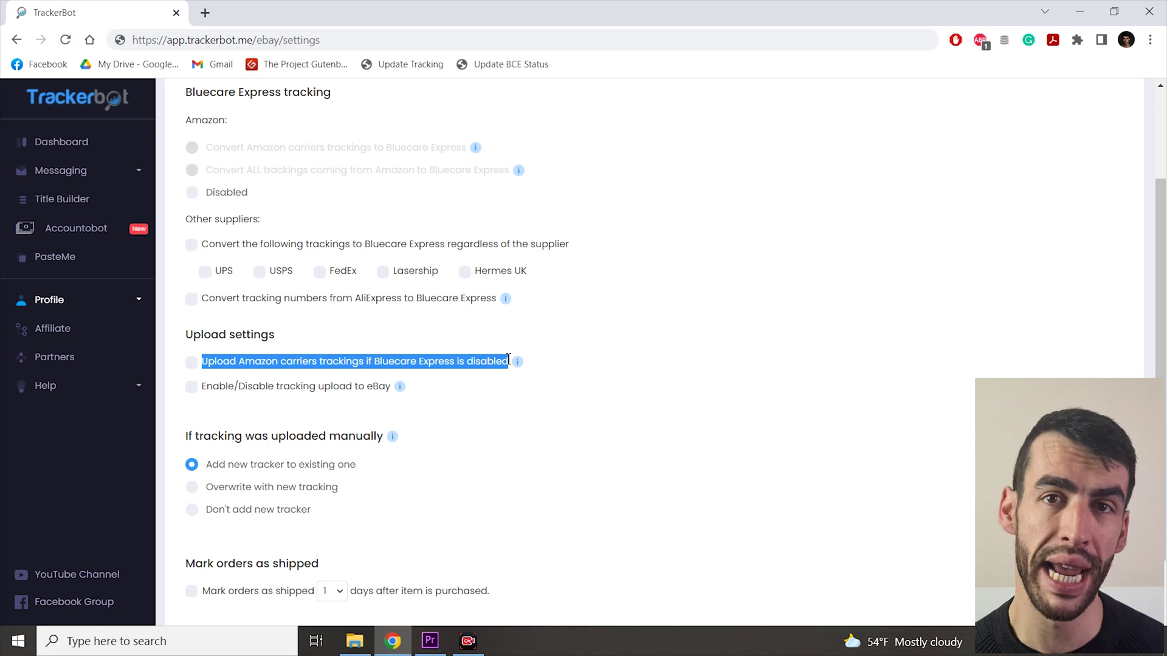
{"action": "mouse_move", "coordinate": [518, 362]}
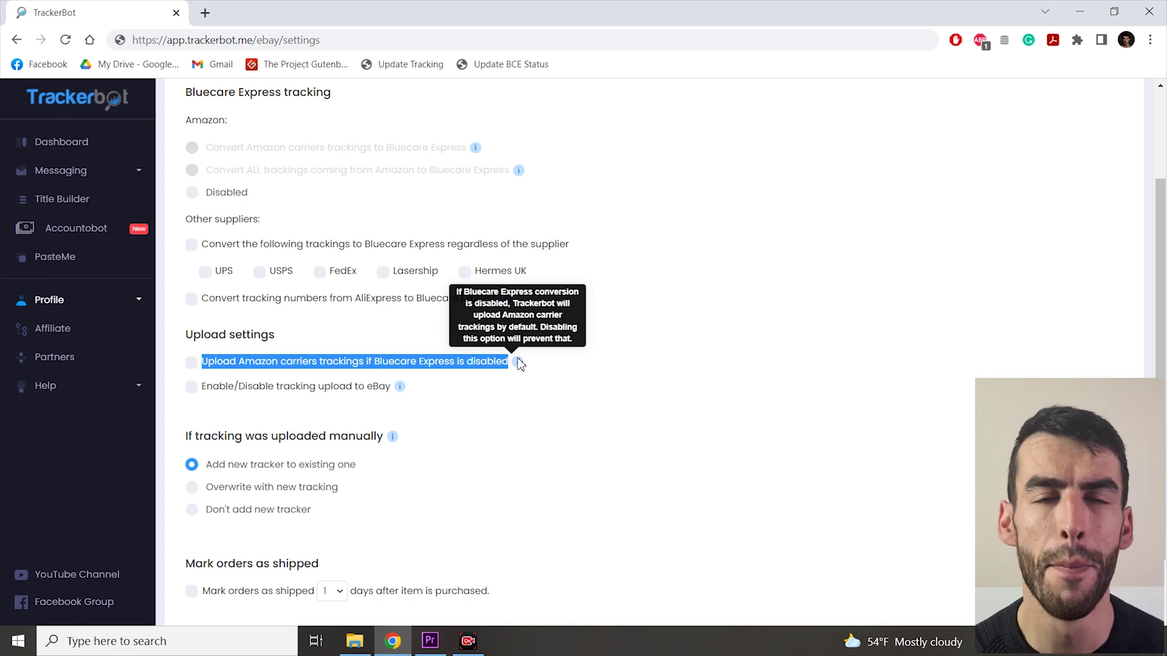
{"action": "left_click", "coordinate": [201, 385]}
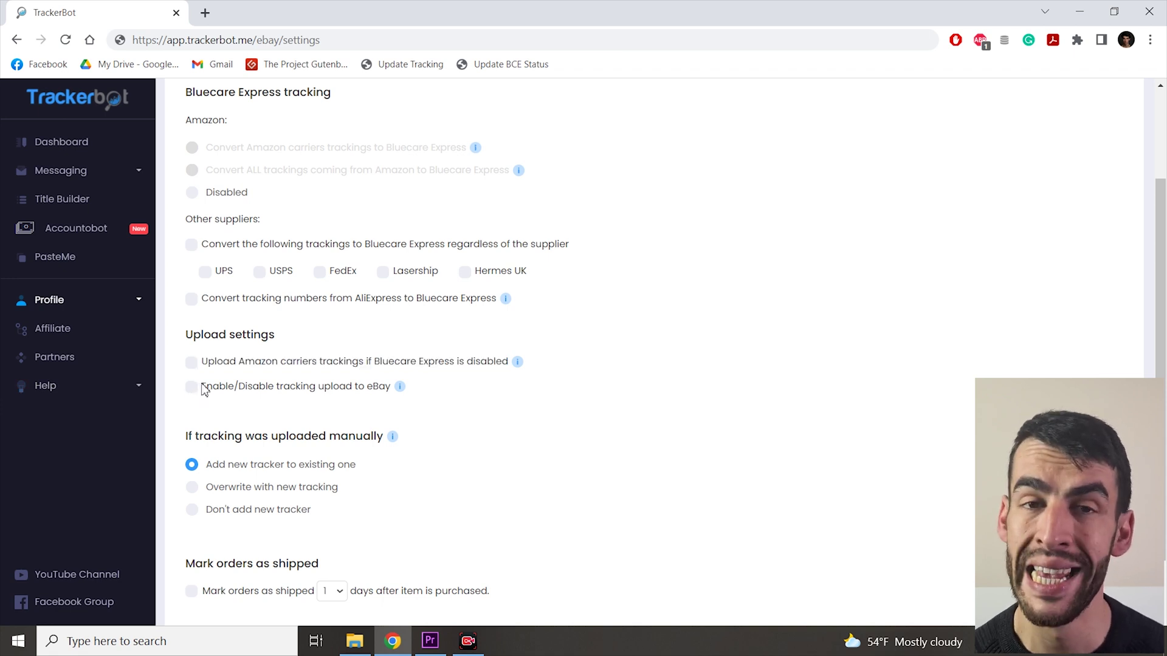
{"action": "left_click_drag", "start_coordinate": [202, 387], "coordinate": [393, 386]}
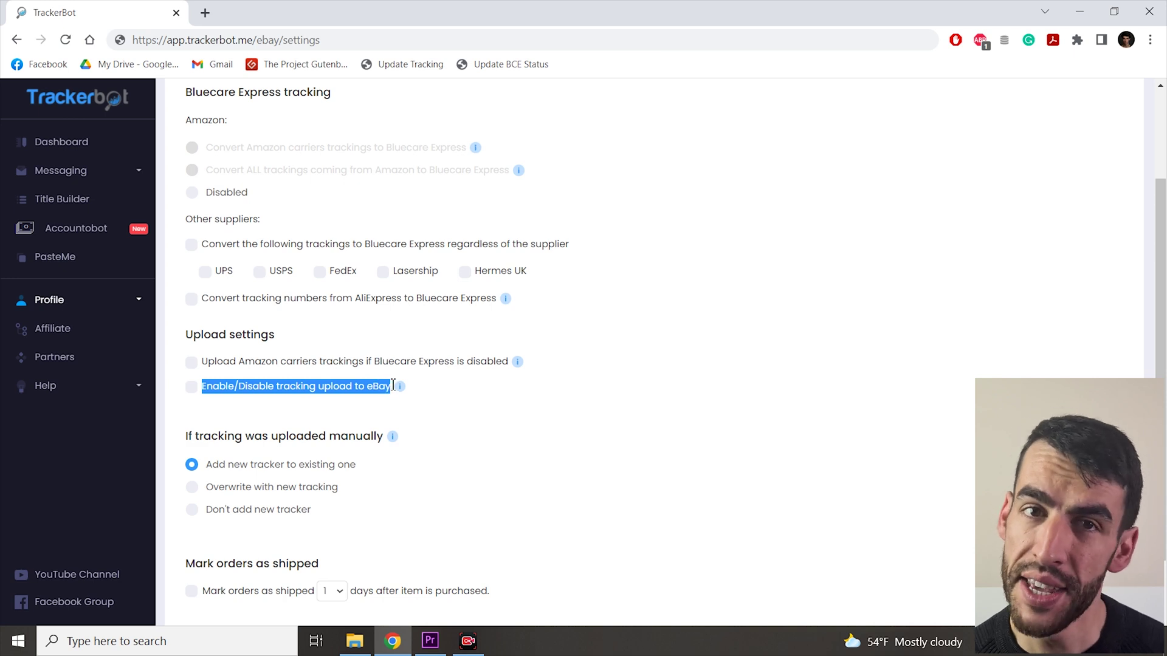
{"action": "mouse_move", "coordinate": [399, 389]}
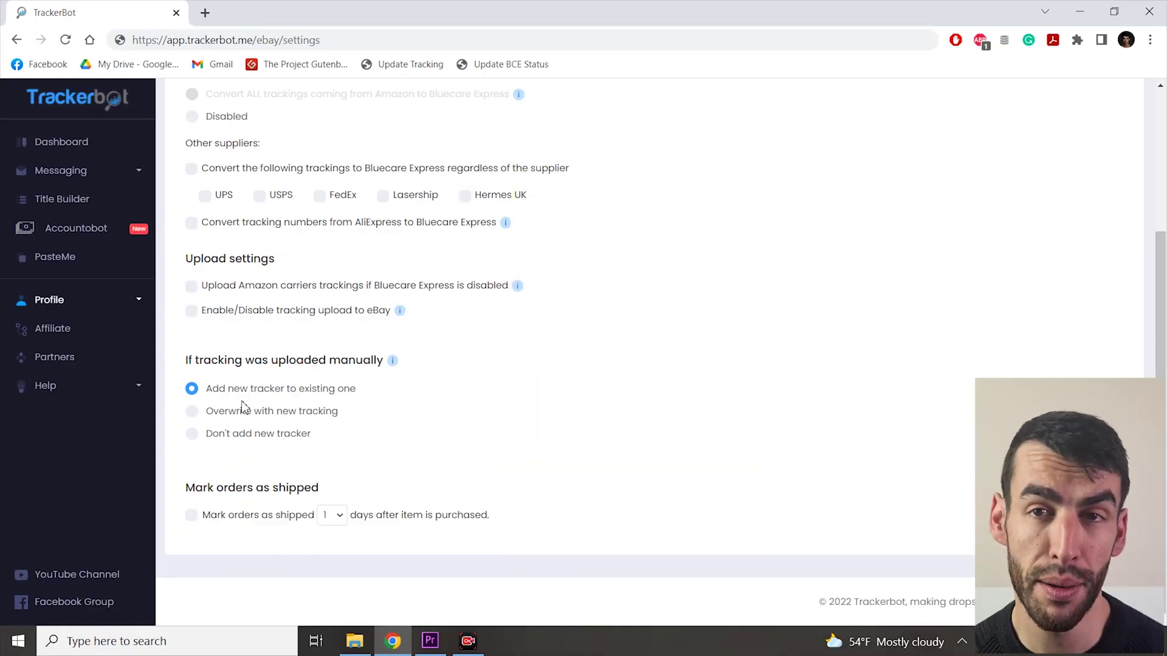
{"action": "double_click", "coordinate": [217, 389]}
{"action": "left_click_drag", "start_coordinate": [237, 392], "coordinate": [359, 392]}
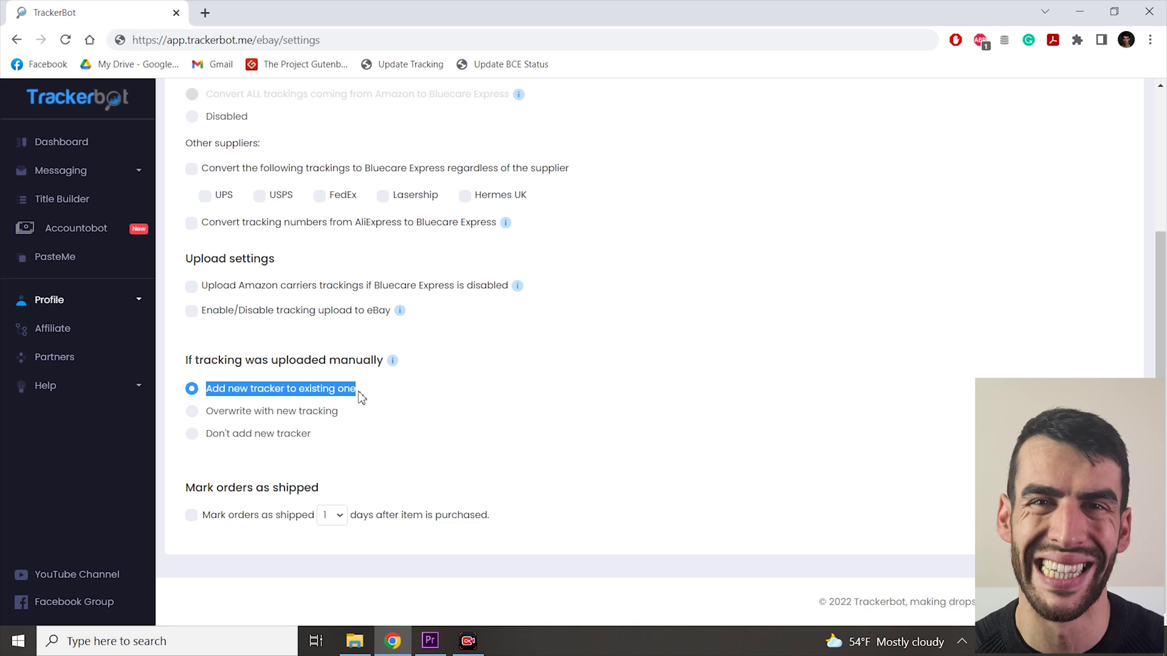
{"action": "left_click", "coordinate": [575, 395]}
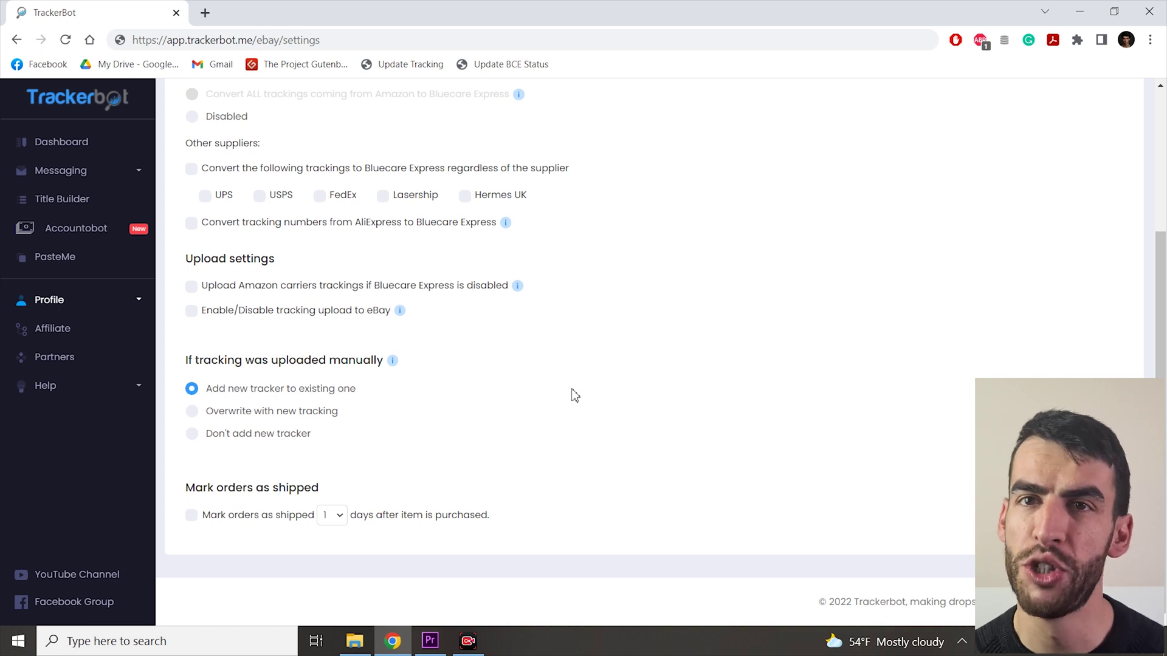
- Set the handling of manually uploaded tracking to "Overwrite with new tracking"
{"action": "left_click", "coordinate": [208, 415]}
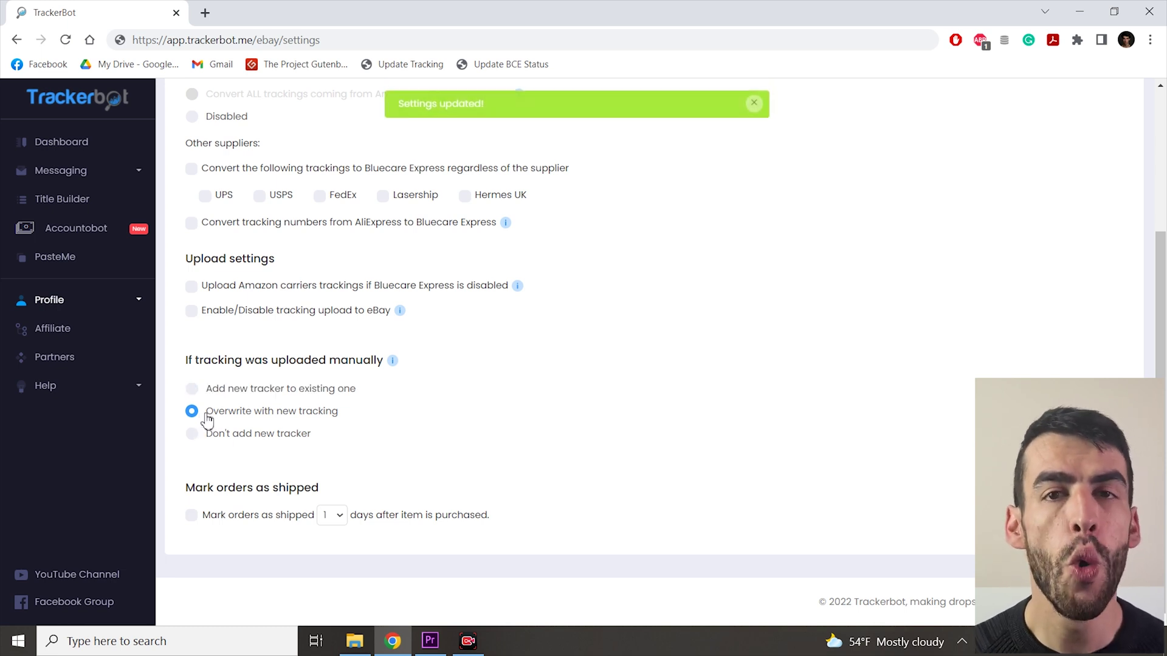
{"action": "left_click_drag", "start_coordinate": [208, 415], "coordinate": [338, 419]}
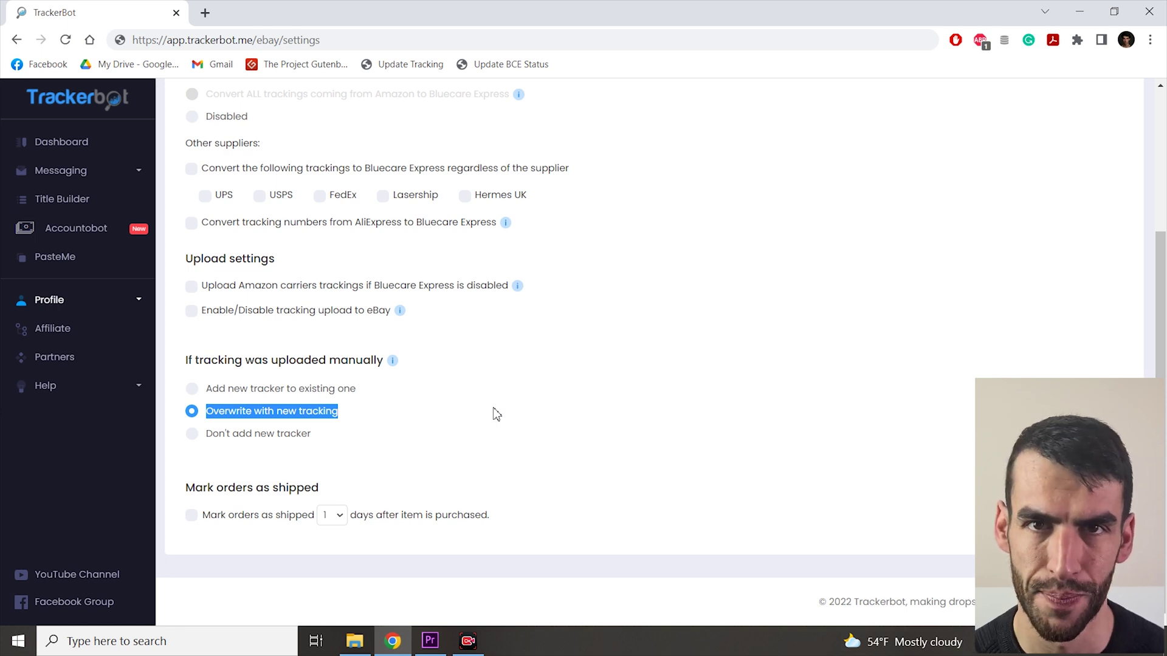
{"action": "left_click", "coordinate": [497, 415]}
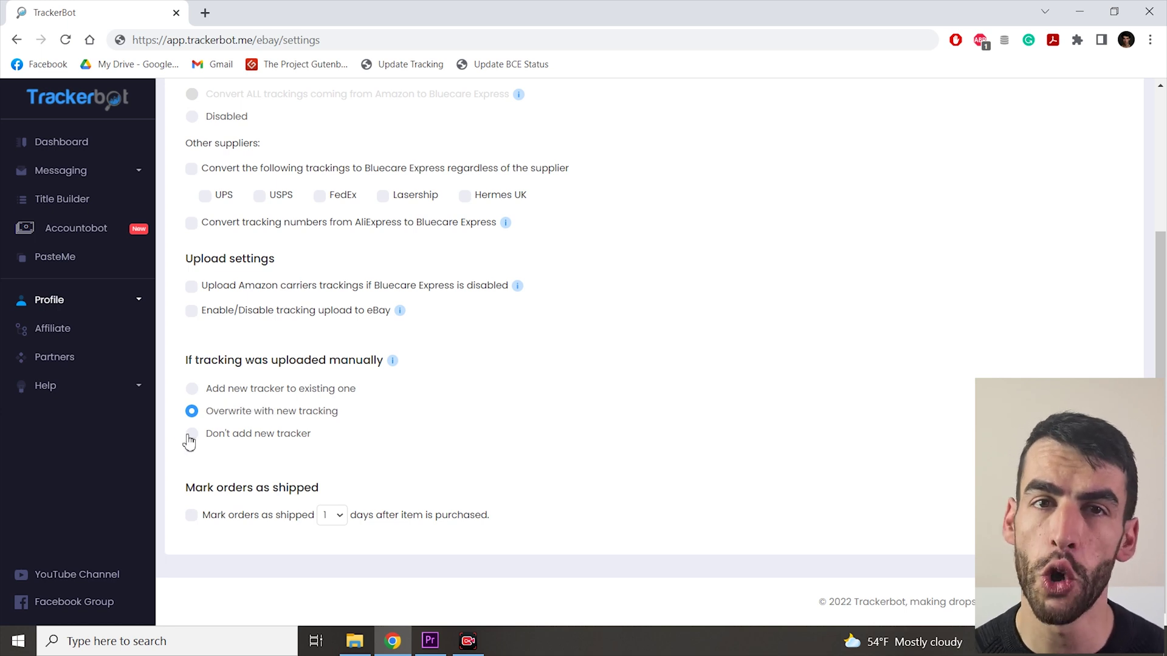
- Set the handling of manually uploaded tracking to "Don't add new tracker"
{"action": "left_click", "coordinate": [192, 435]}
{"action": "left_click_drag", "start_coordinate": [208, 443], "coordinate": [346, 445]}
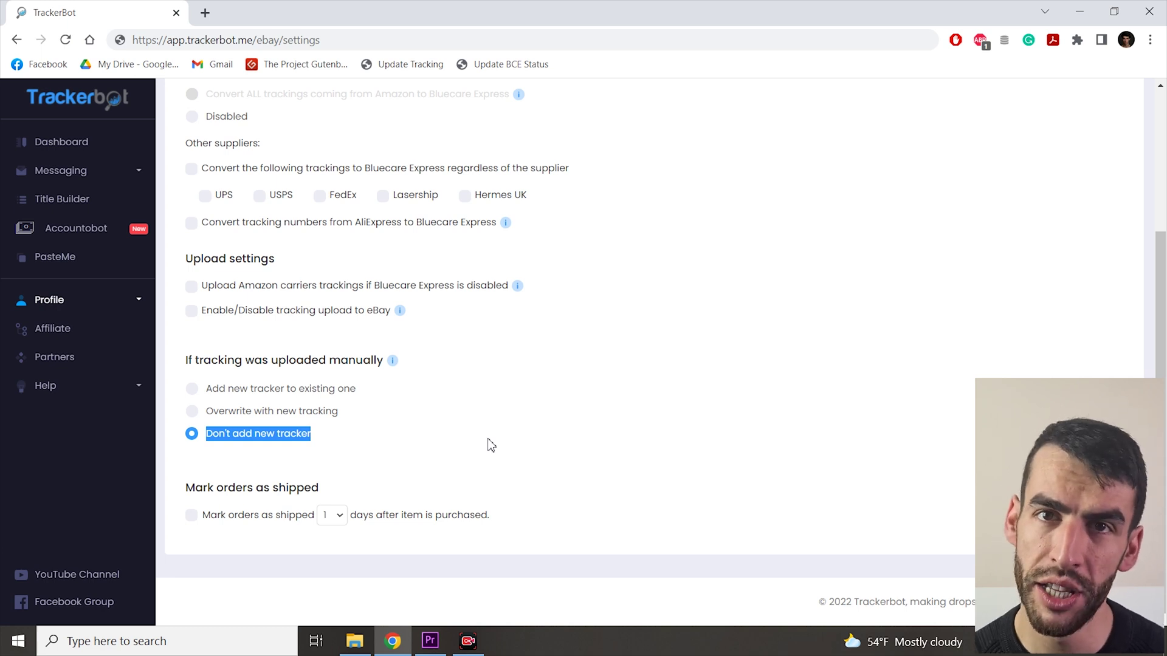
{"action": "left_click", "coordinate": [490, 445]}
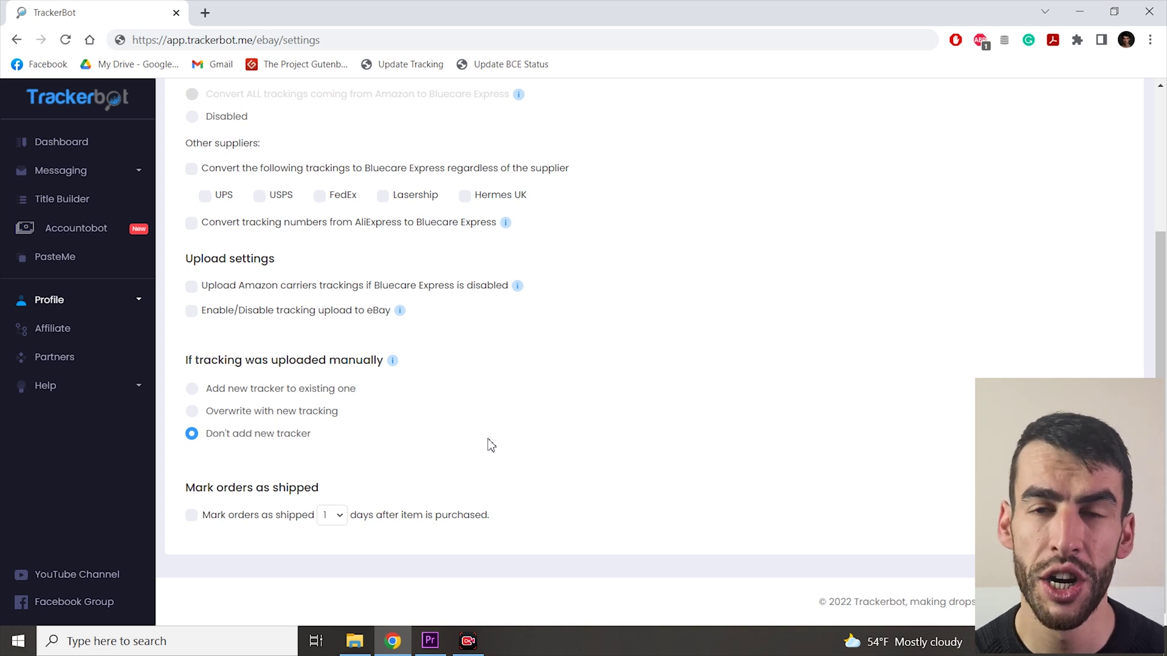
- Set the handling of manually uploaded tracking back to "Add new tracker to existing one"
{"action": "left_click", "coordinate": [191, 395]}
{"action": "left_click_drag", "start_coordinate": [210, 395], "coordinate": [450, 397]}
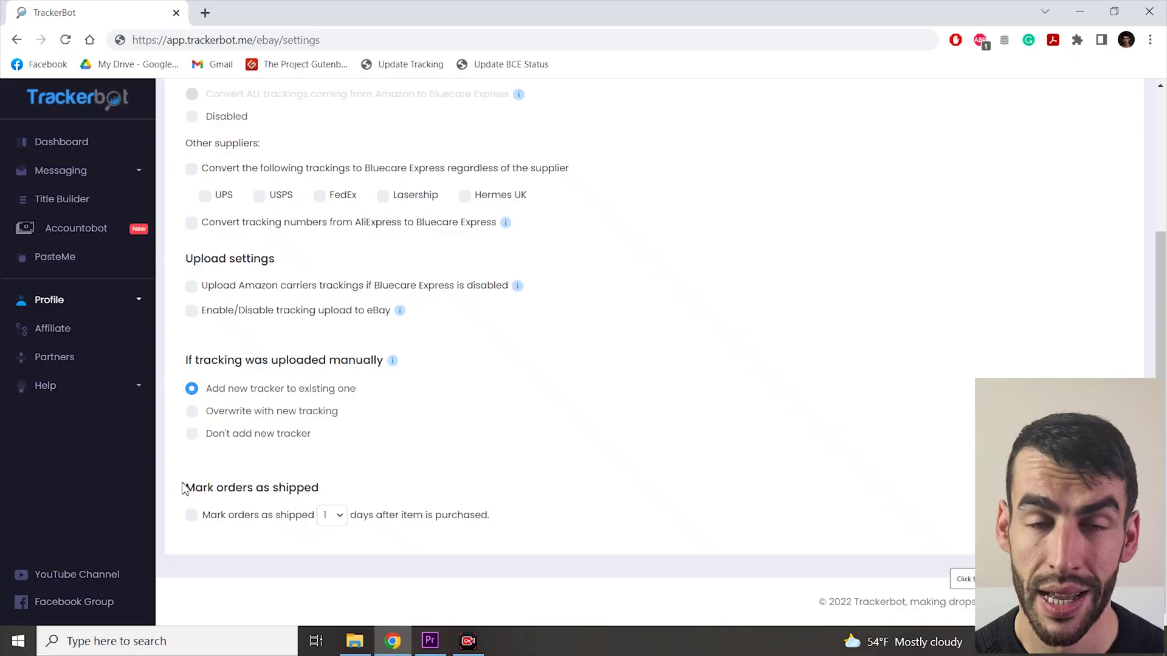
- Examine the "Mark orders as shipped" setting and its choices for the number of days after purchase
{"action": "left_click_drag", "start_coordinate": [184, 488], "coordinate": [335, 492]}
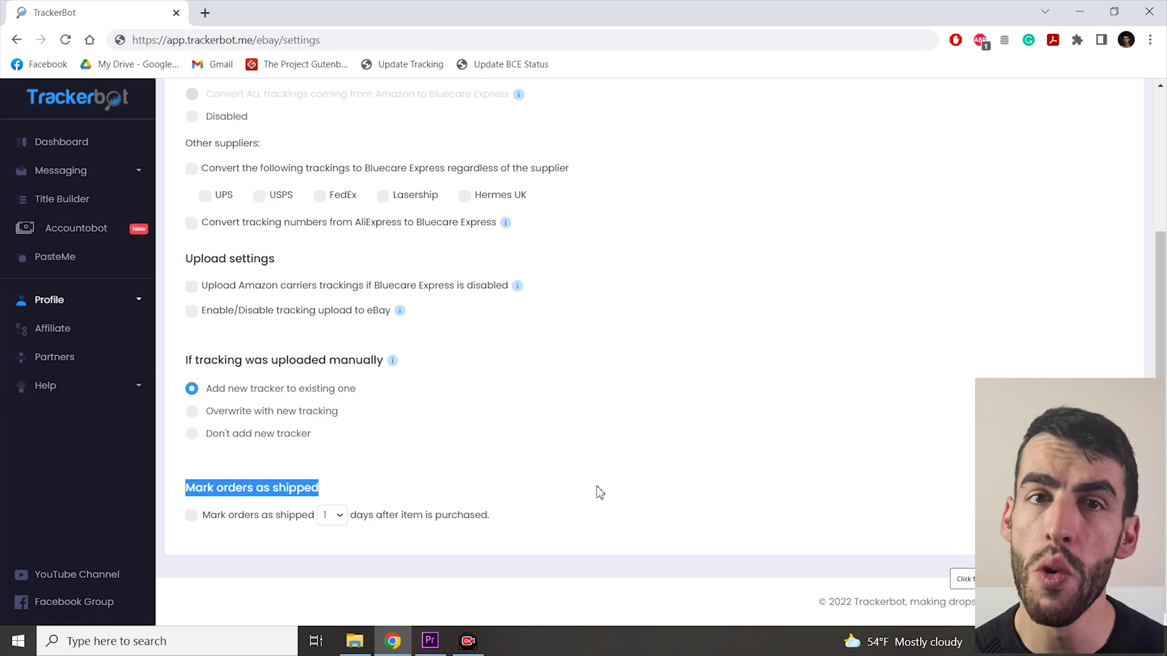
{"action": "left_click", "coordinate": [363, 533]}
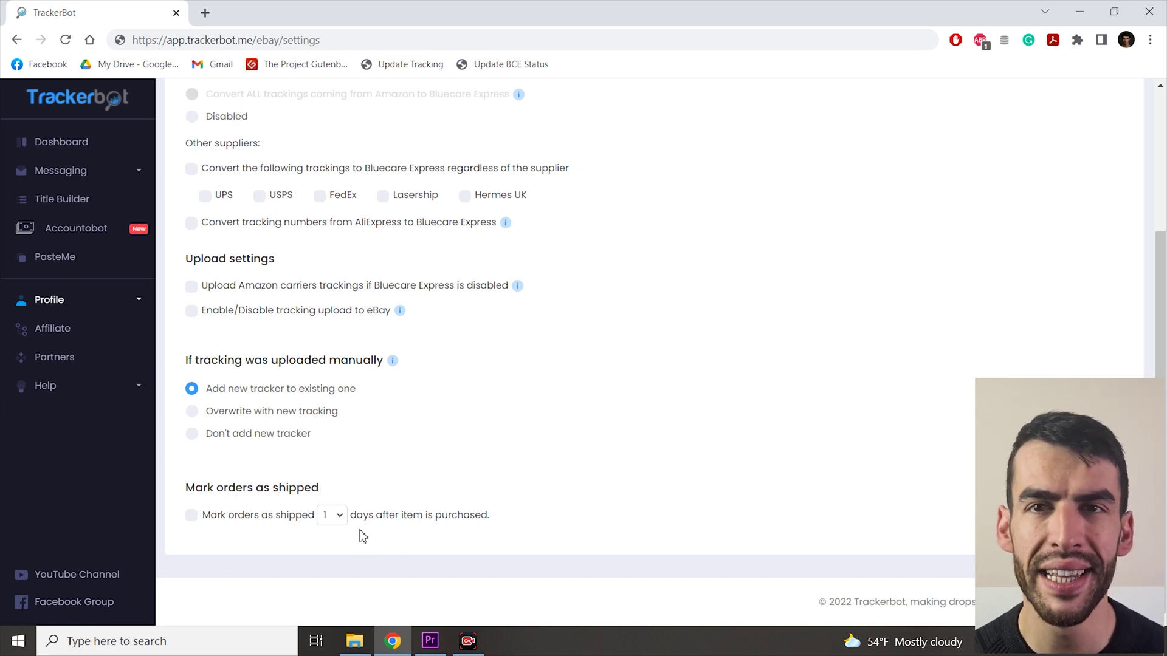
{"action": "left_click", "coordinate": [340, 517]}
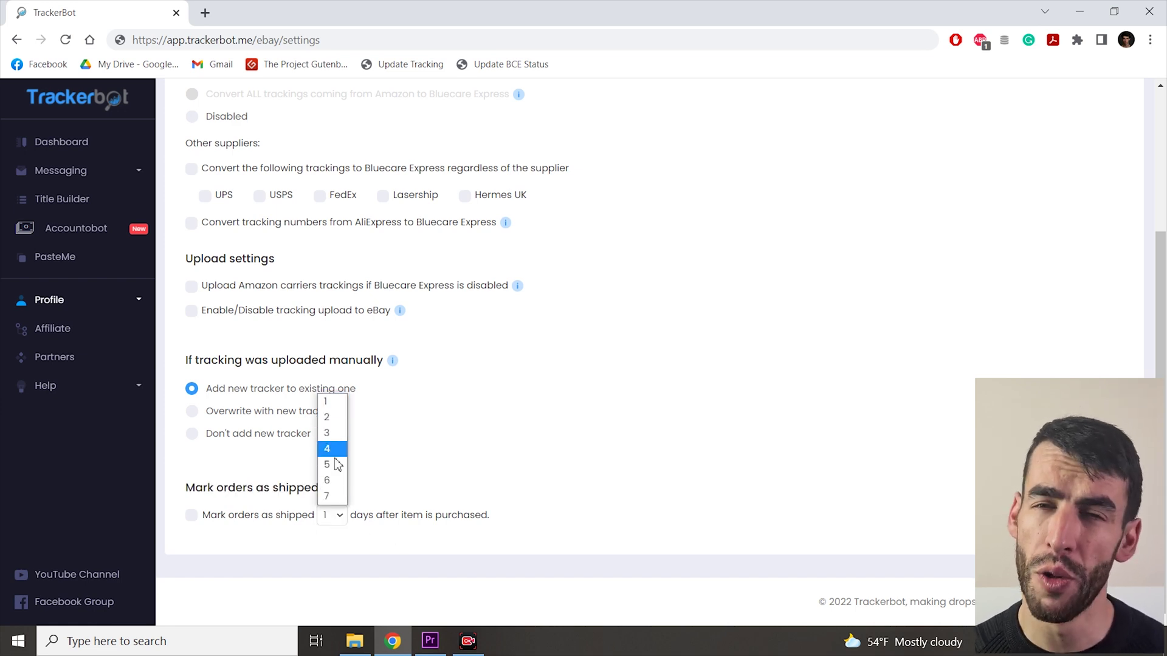
{"action": "left_click", "coordinate": [488, 480]}
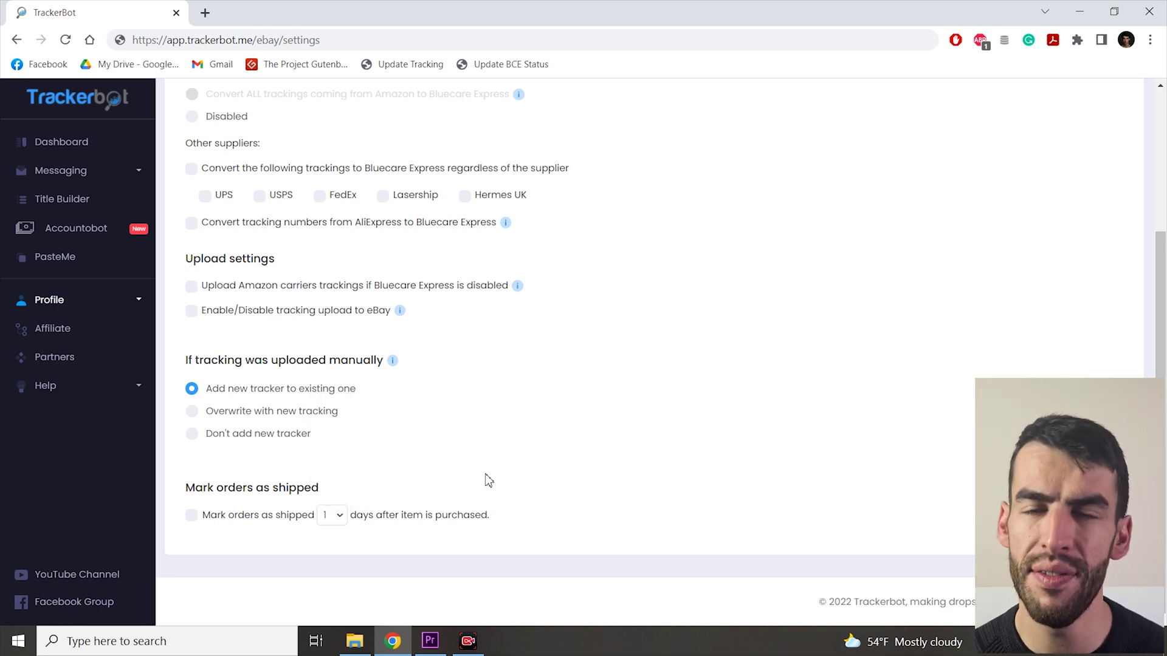
{"action": "left_click_drag", "start_coordinate": [320, 488], "coordinate": [177, 485]}
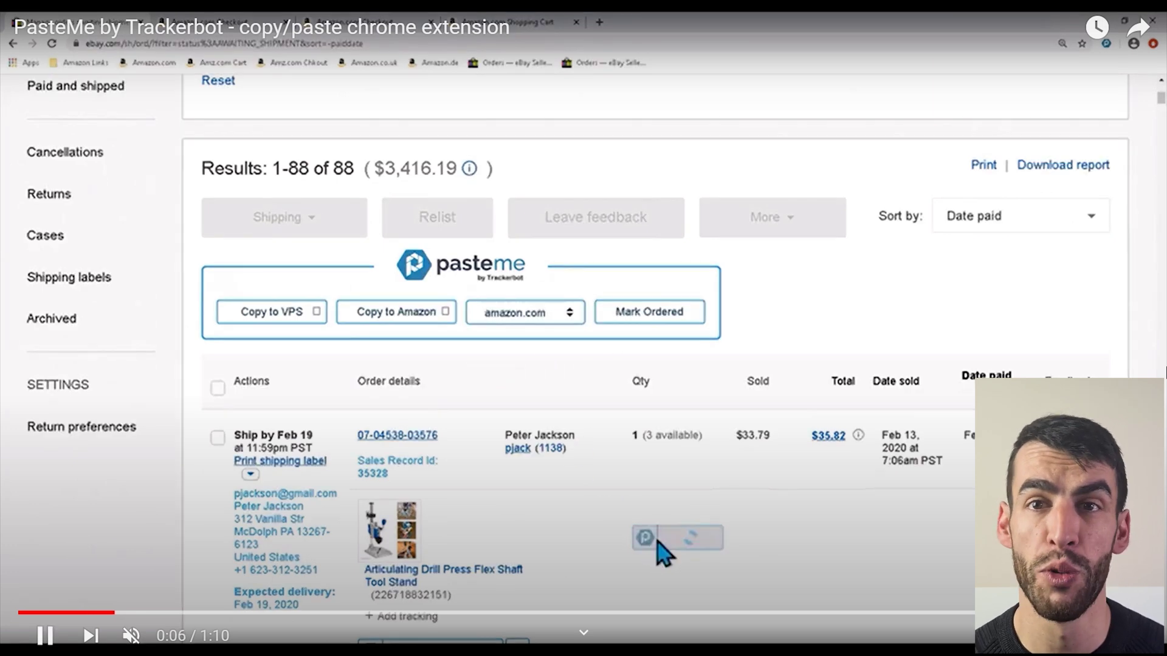
- Copy the buyer's address from the drill press stand order on eBay and paste it into the Amazon checkout with PasteMe
{"action": "left_click", "coordinate": [687, 541]}
{"action": "left_click", "coordinate": [259, 25]}
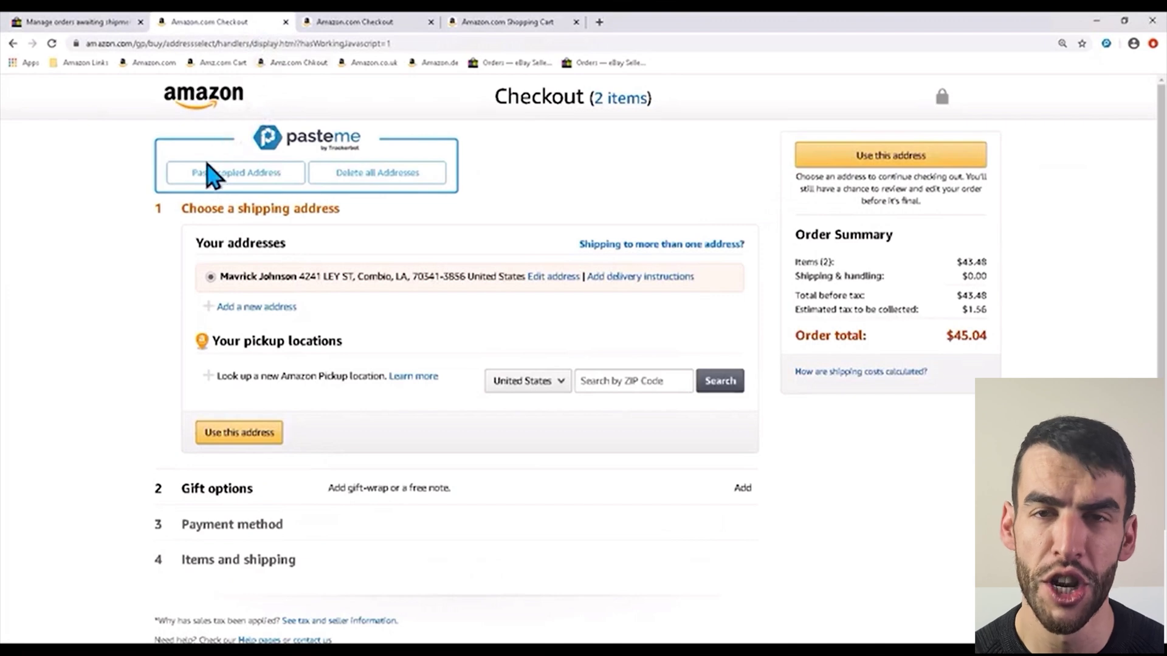
{"action": "left_click", "coordinate": [197, 180]}
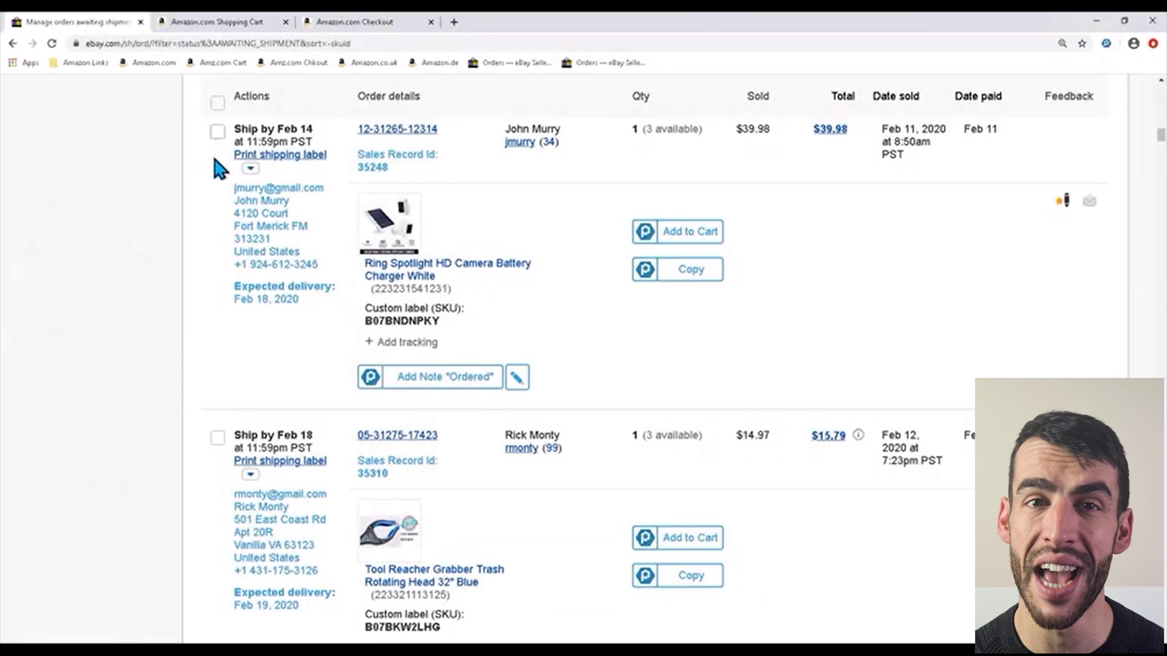
- Select the Ring Spotlight camera charger and Tool Reacher Grabber orders on eBay and copy both to Amazon with PasteMe
{"action": "left_click", "coordinate": [217, 131]}
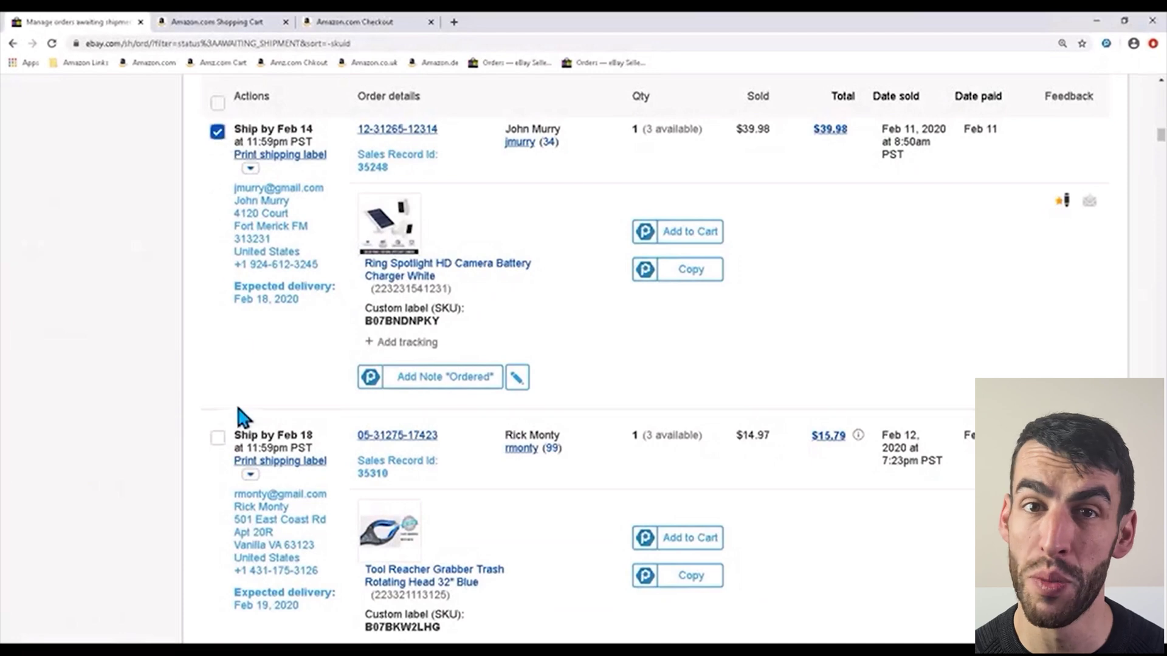
{"action": "left_click", "coordinate": [219, 439]}
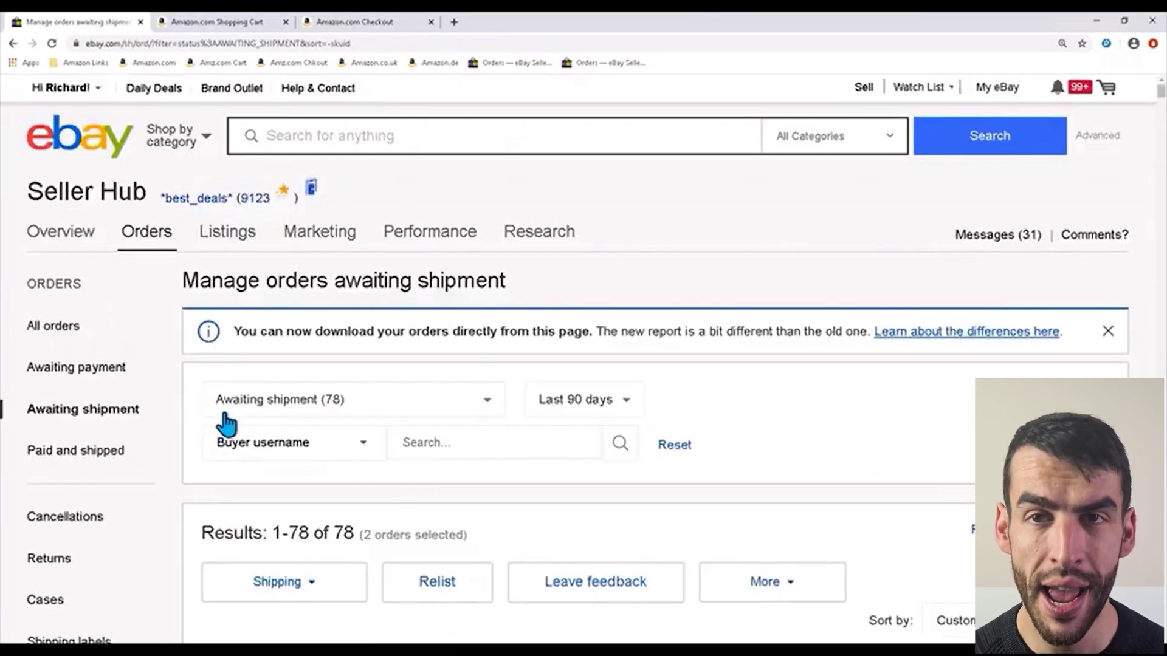
{"action": "scroll", "coordinate": [292, 462], "scroll_direction": "down", "scroll_amount": 3}
{"action": "left_click", "coordinate": [378, 533]}
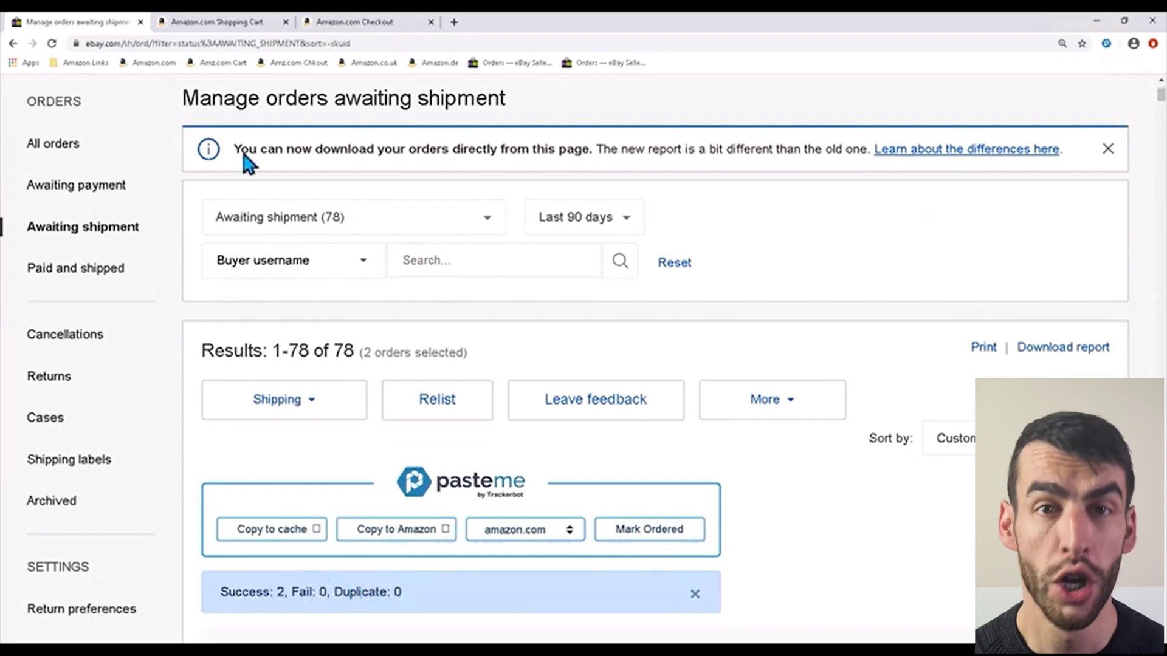
- Check the items in the Amazon shopping cart and the shipping addresses in the Amazon checkout
{"action": "left_click", "coordinate": [254, 23]}
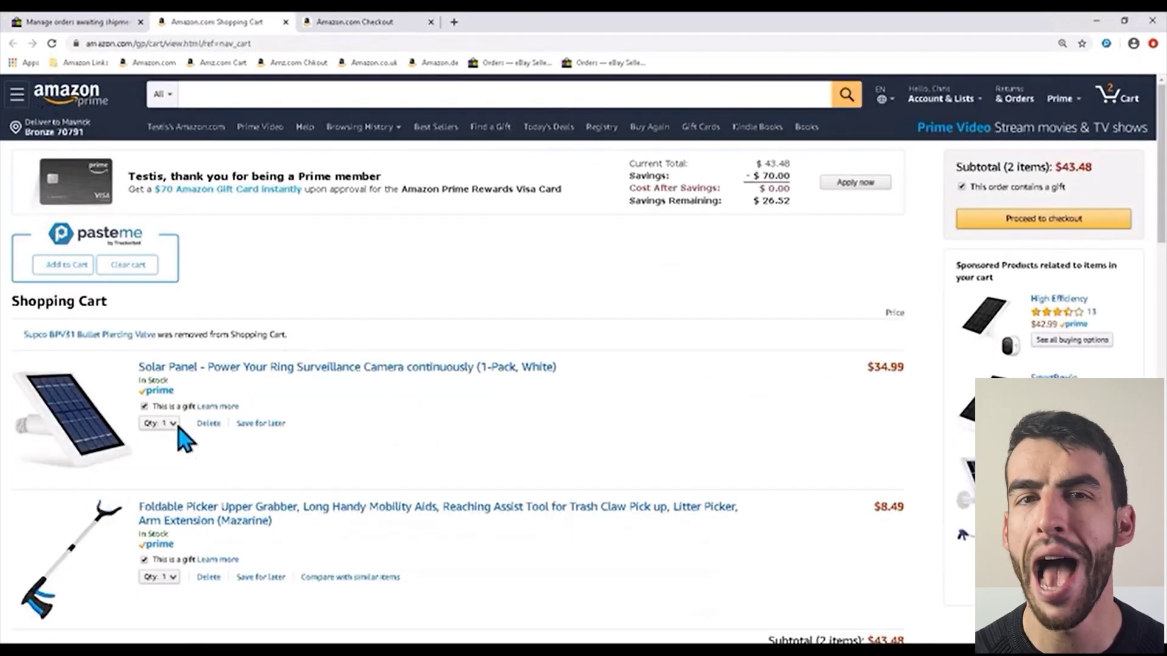
{"action": "left_click", "coordinate": [399, 23]}
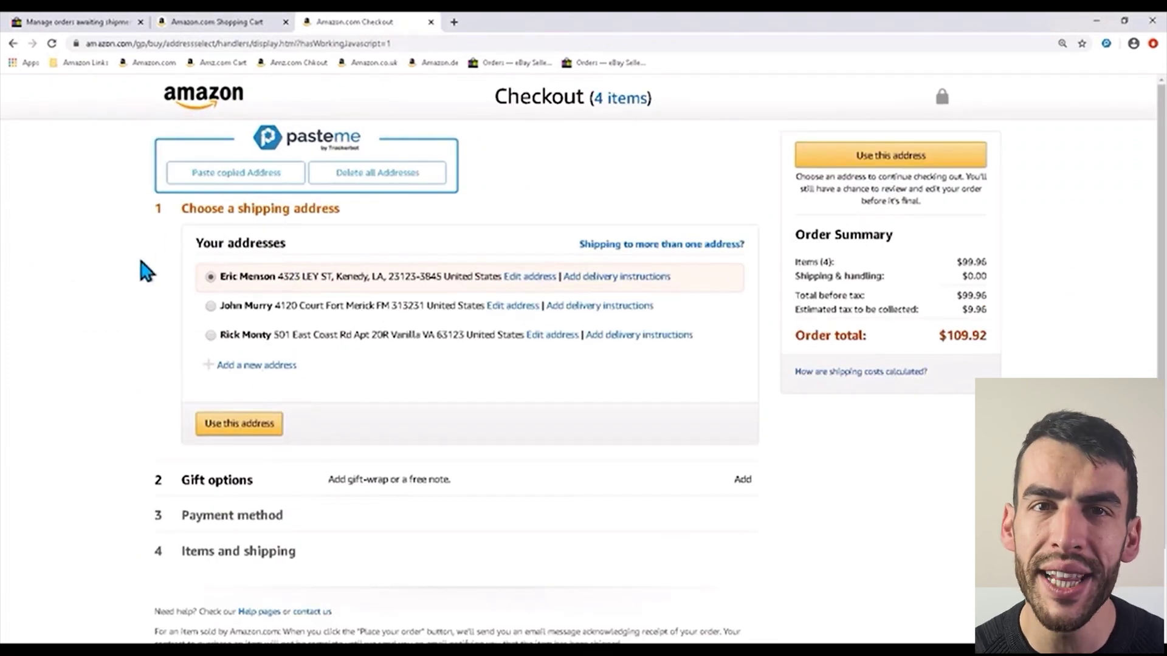